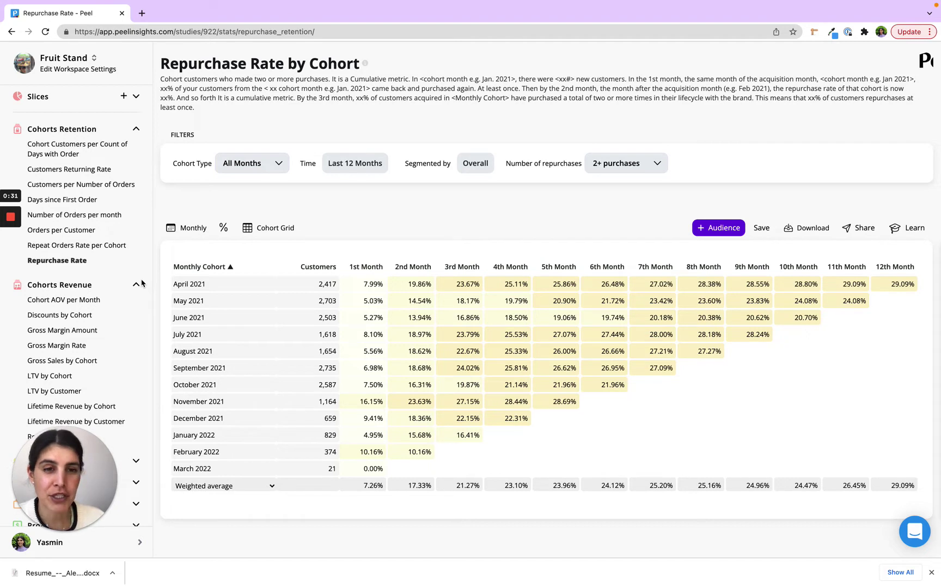
Step: Review the available number-of-repurchases options and examine the 1st-month repurchase rate of the April 2021 cohort
click(659, 166)
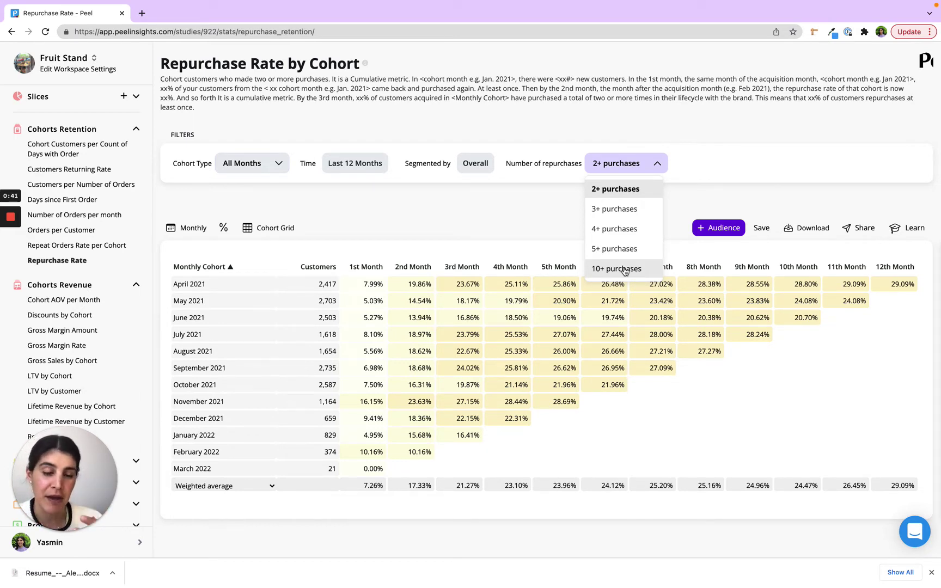
click(523, 233)
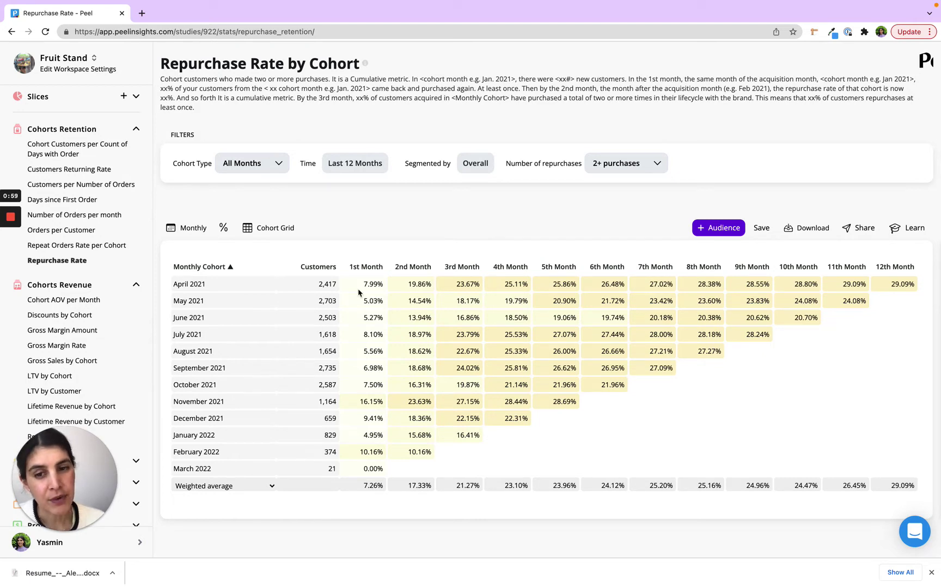
drag(383, 283, 363, 283)
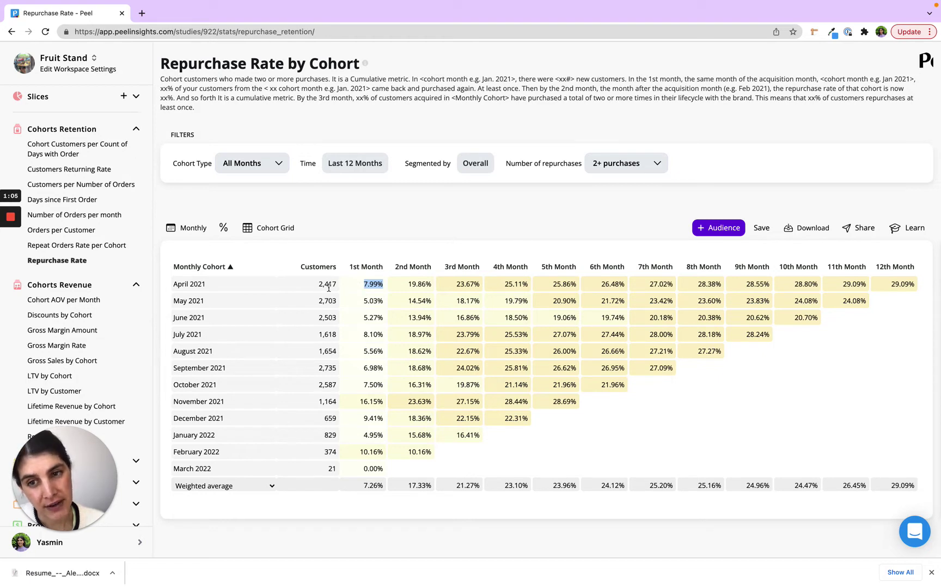
Step: Display the cohort grid as customer counts to examine April 2021's 1st month, and return the grid to percentages
click(223, 227)
click(239, 272)
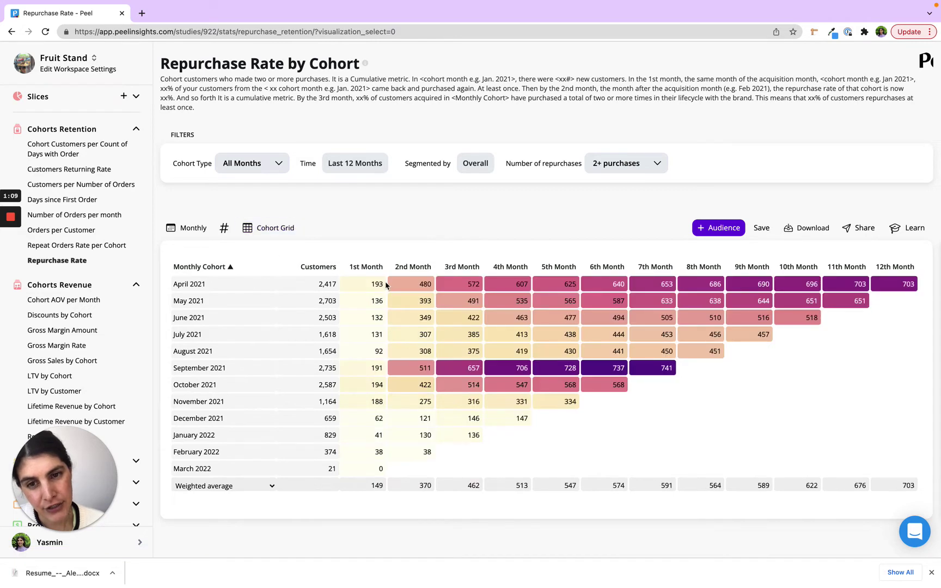
drag(385, 285, 347, 286)
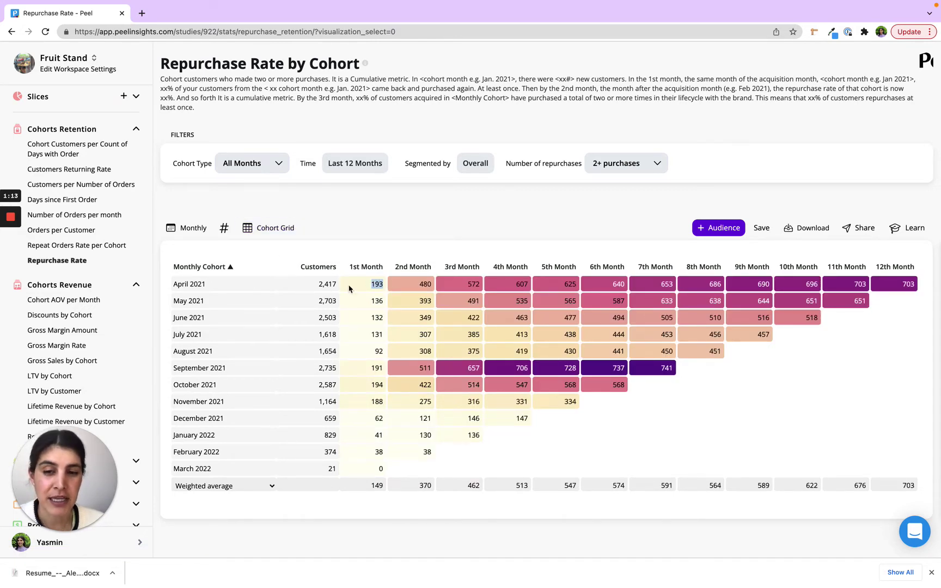
click(377, 283)
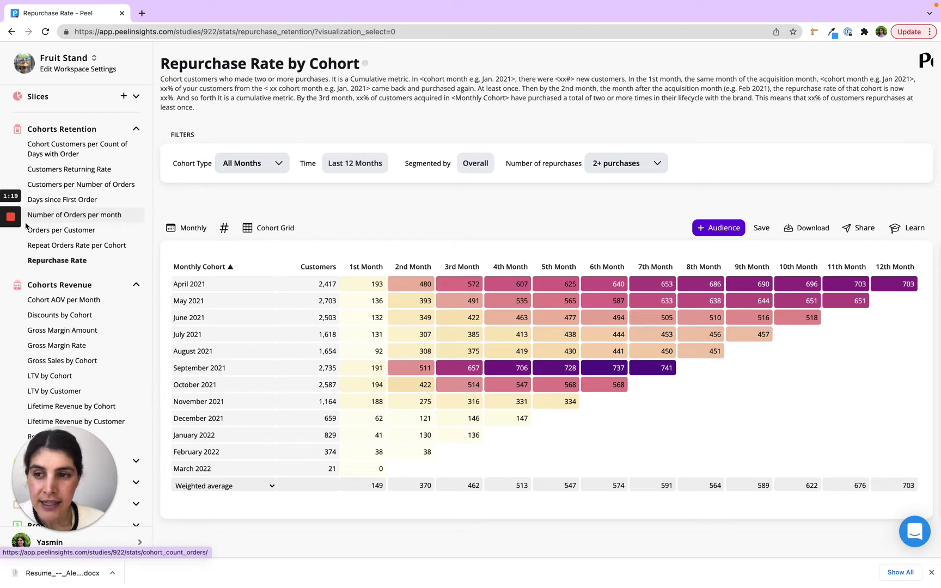
mouse_move(15, 239)
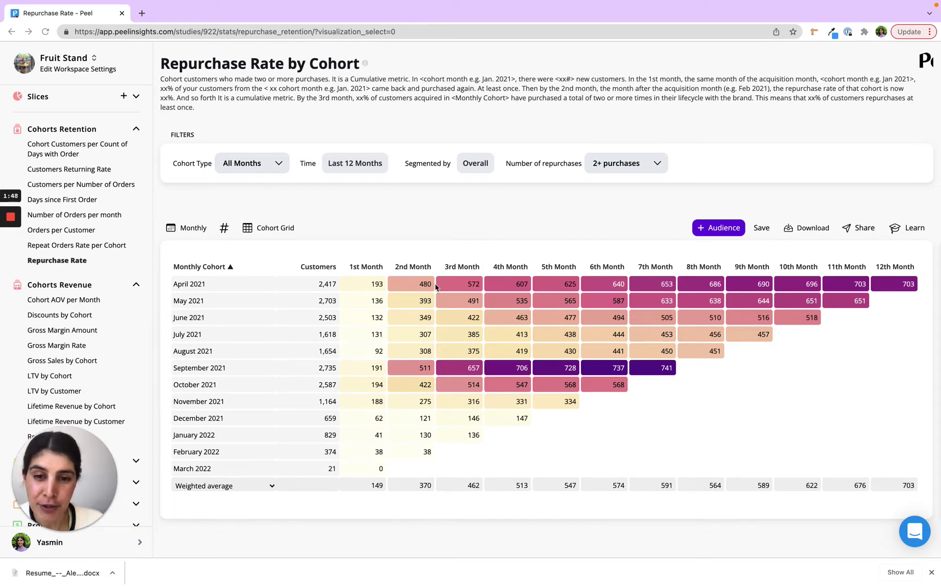
click(224, 228)
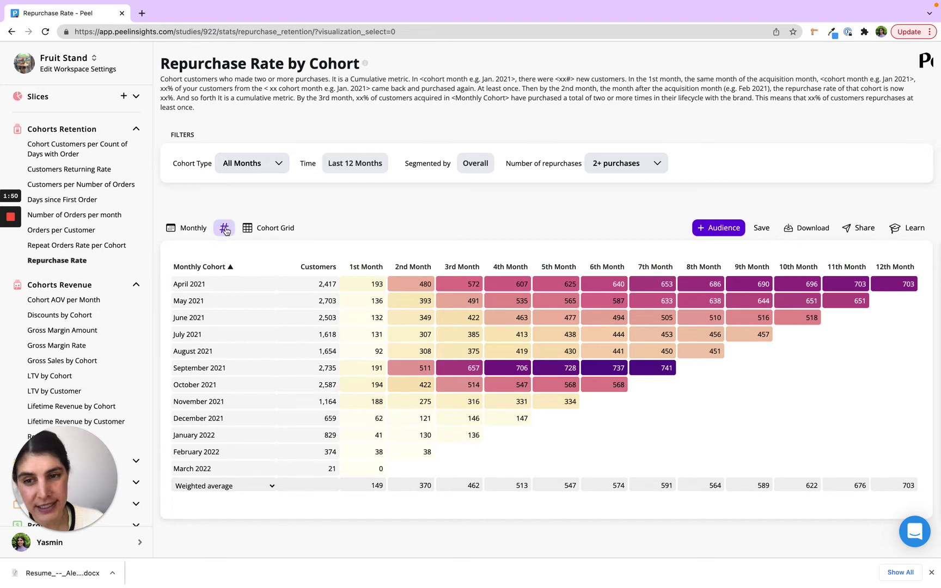
click(231, 252)
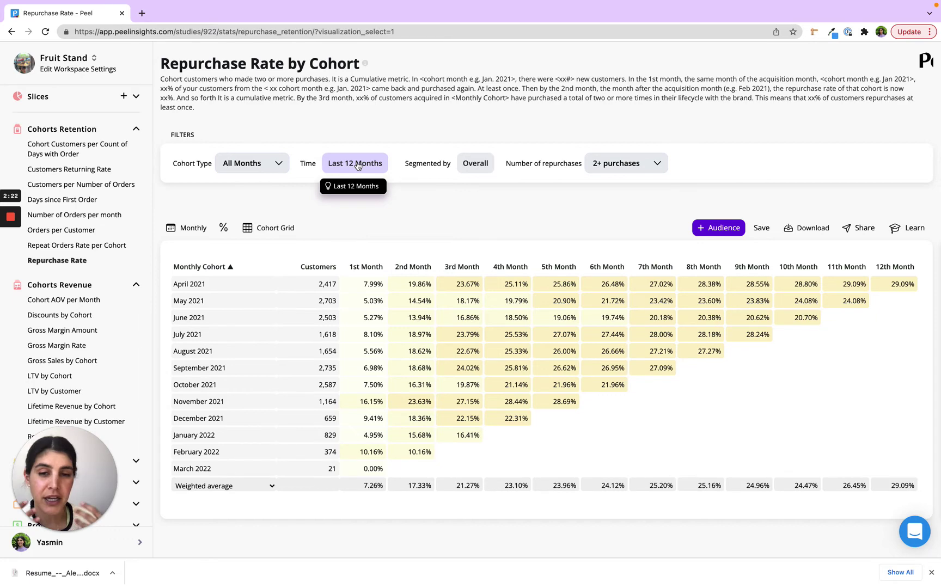
Step: Set the cohort time period to All Data and check the 6th-month weighted average
click(357, 165)
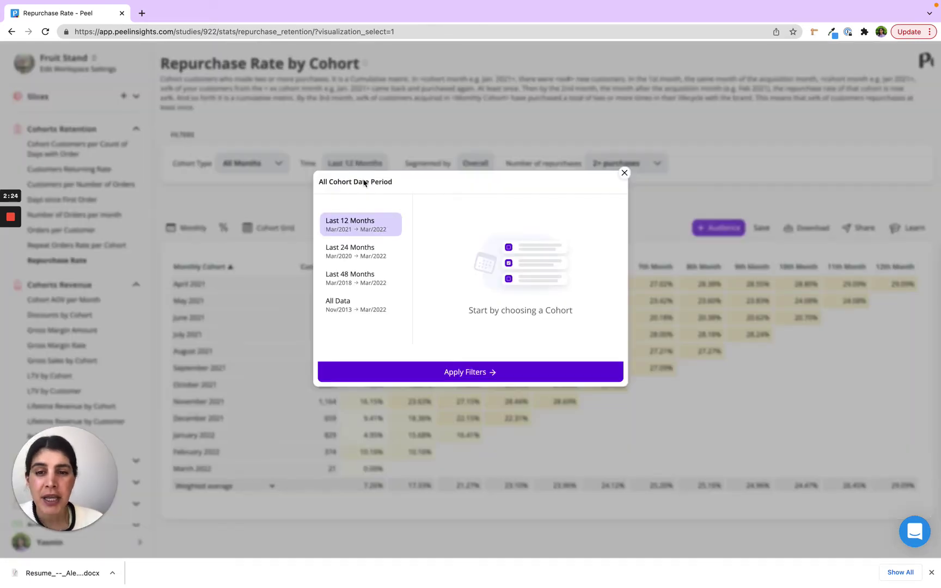
click(356, 308)
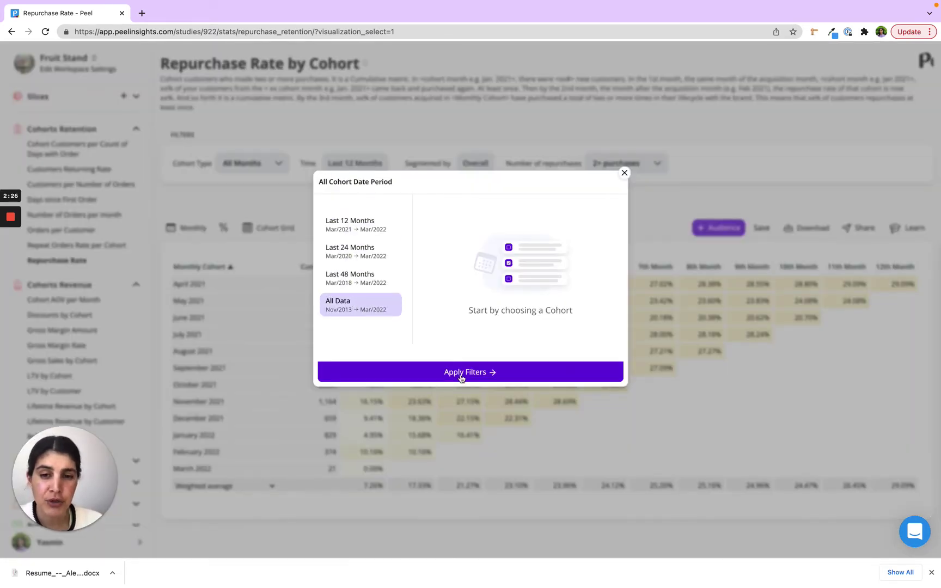
click(462, 377)
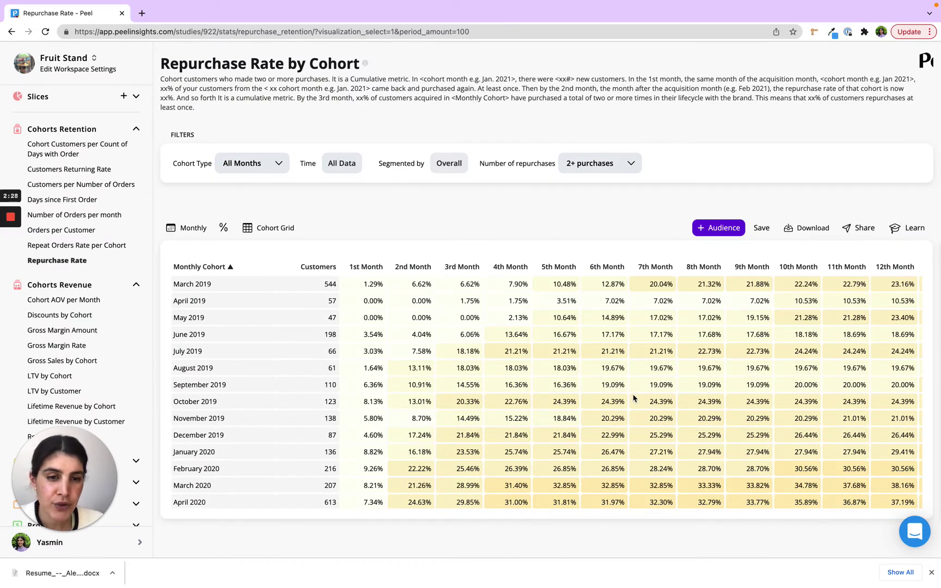
scroll(633, 398, down, 10)
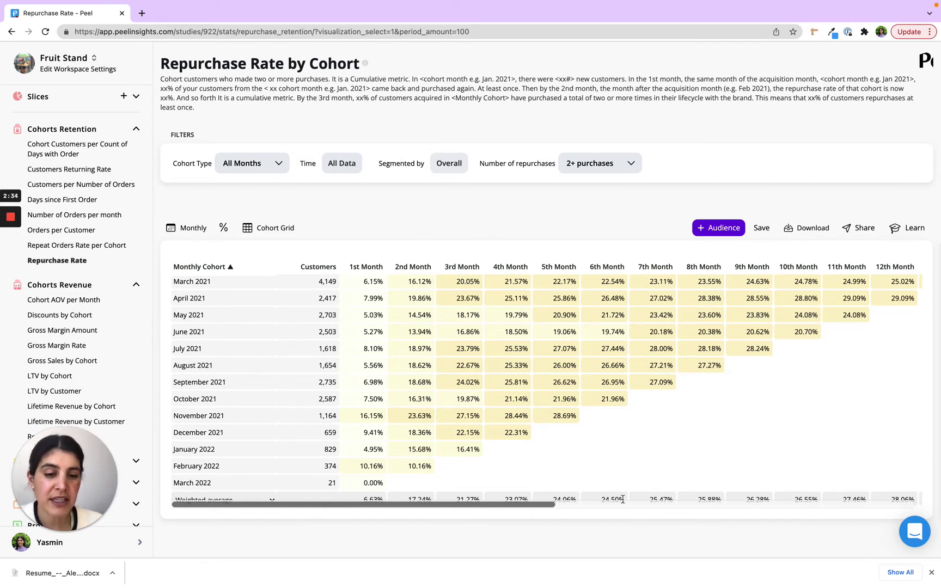
drag(622, 499, 598, 499)
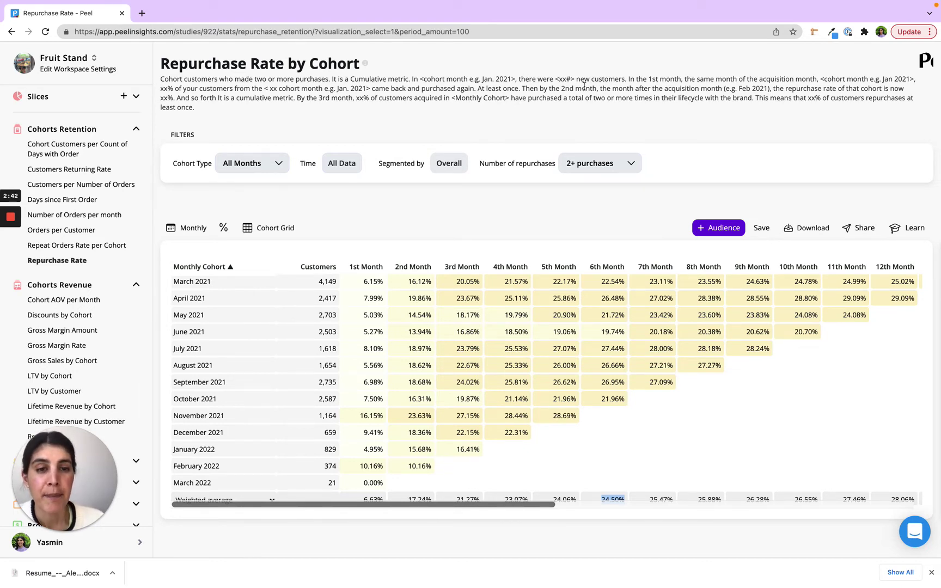
Step: Filter the report to 5+ purchases and examine the weighted averages for the 6th and 12th months
click(610, 163)
click(605, 248)
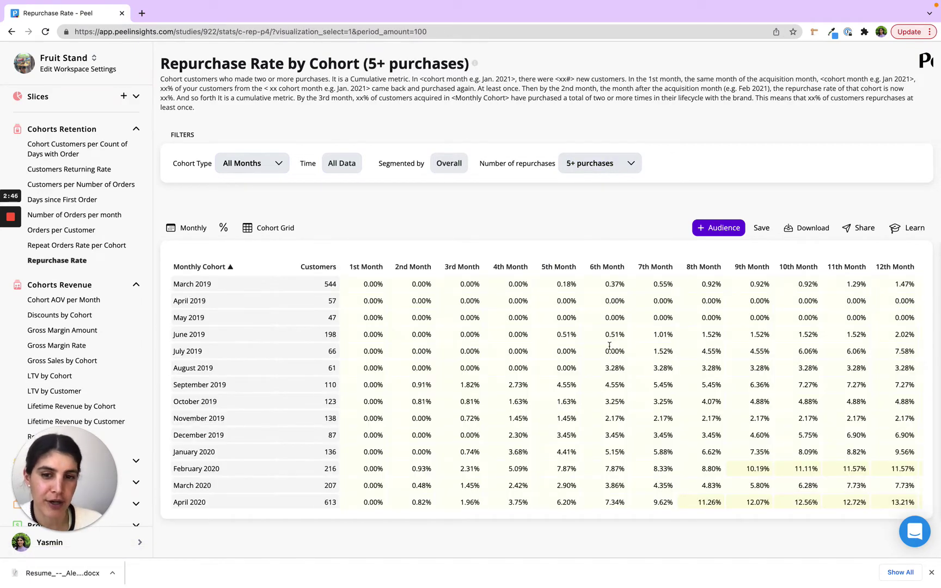
scroll(609, 348, down, 10)
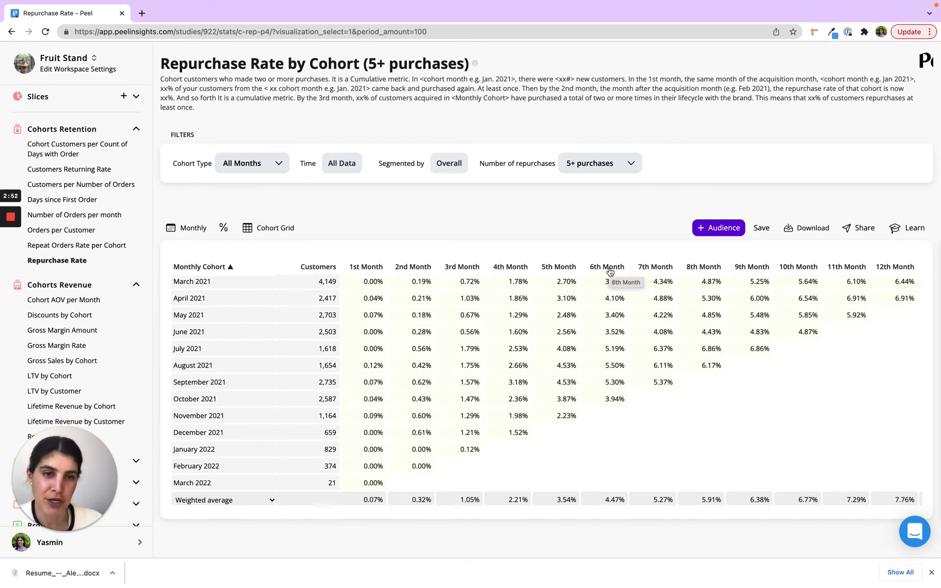
double_click(610, 498)
key(shift+Home)
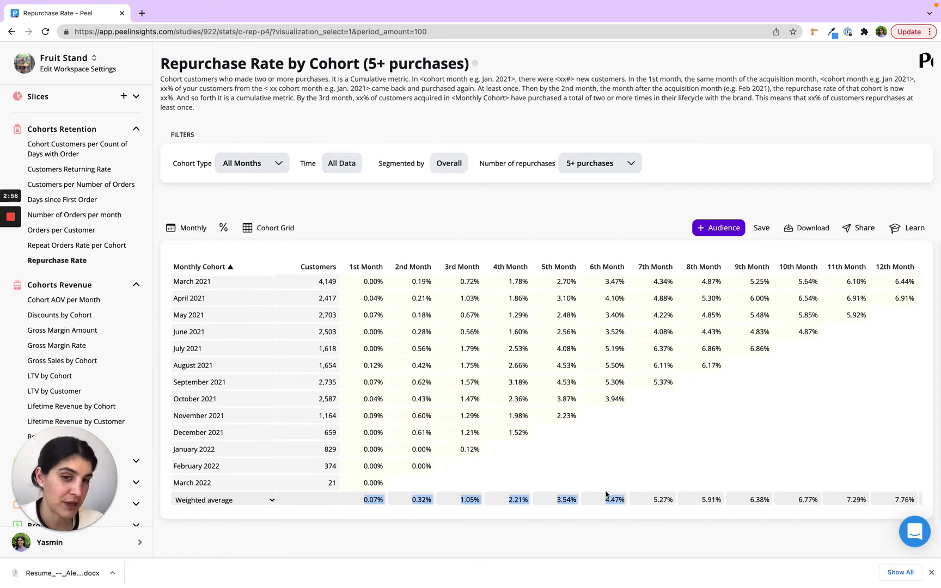
click(610, 497)
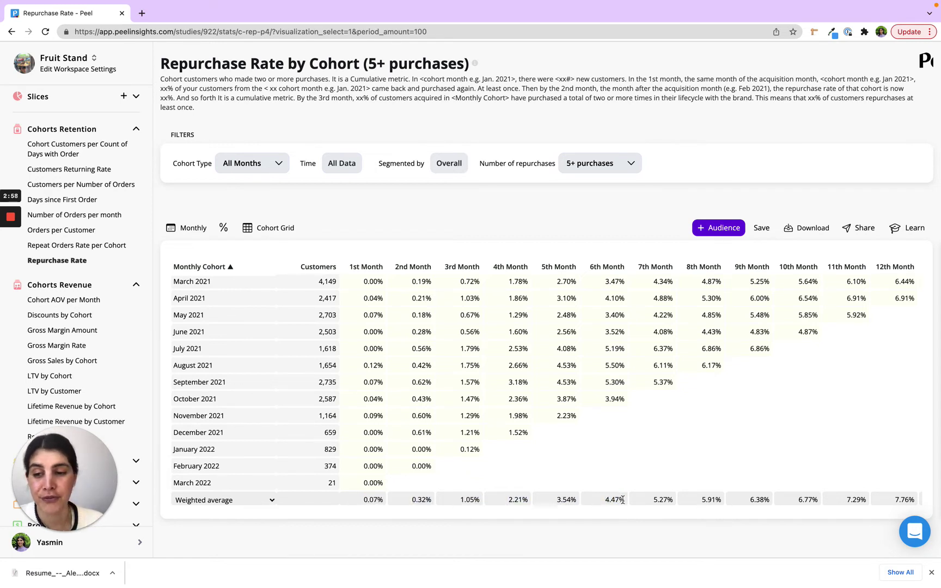
drag(622, 500, 609, 496)
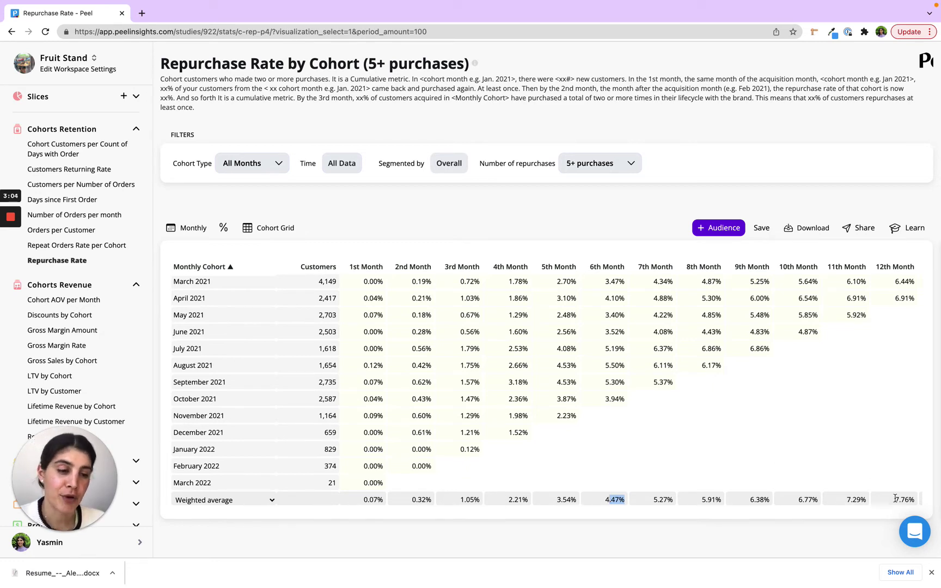
drag(894, 499, 908, 499)
click(909, 489)
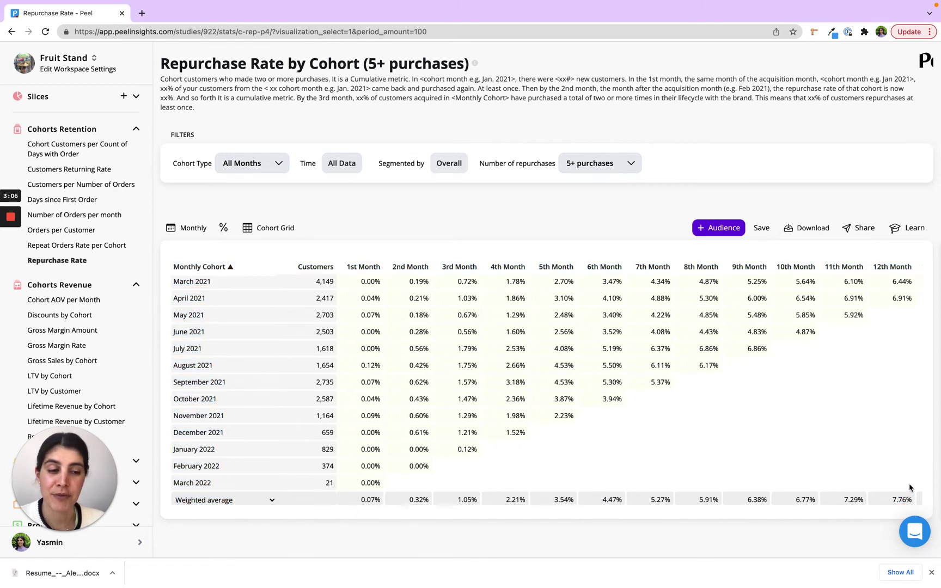
drag(908, 498, 889, 501)
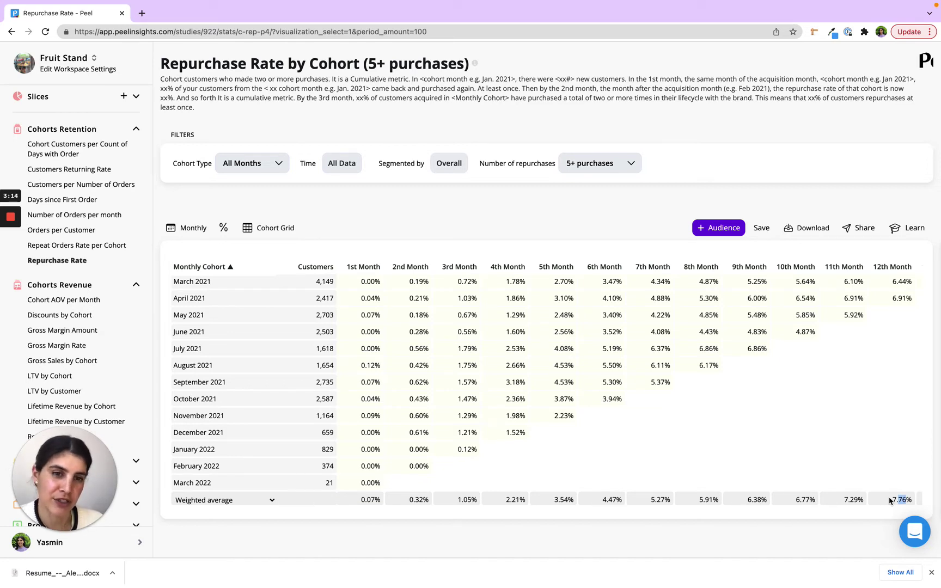
Step: Set the number of repurchases to 2+ purchases and check the weighted averages of the cohorts
click(615, 173)
click(602, 188)
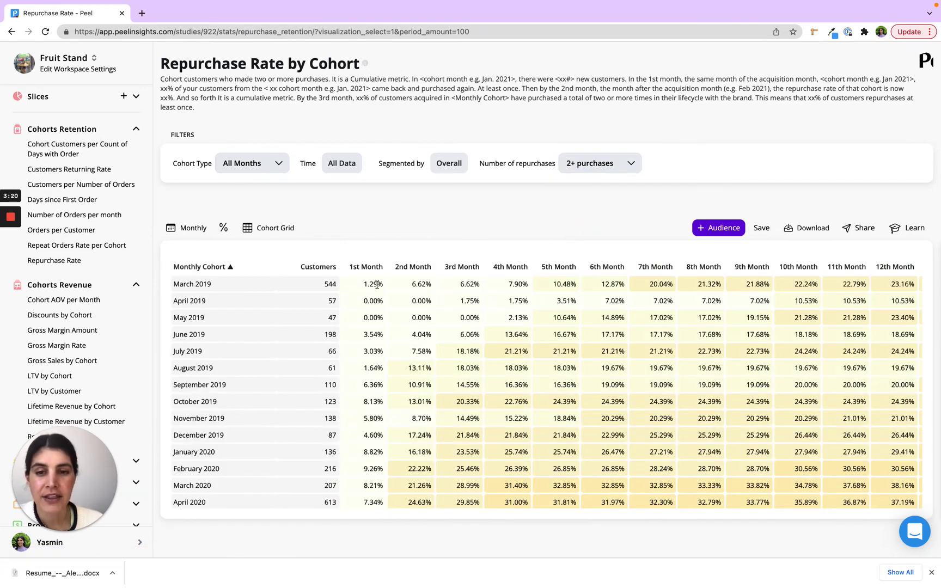
scroll(308, 370, down, 10)
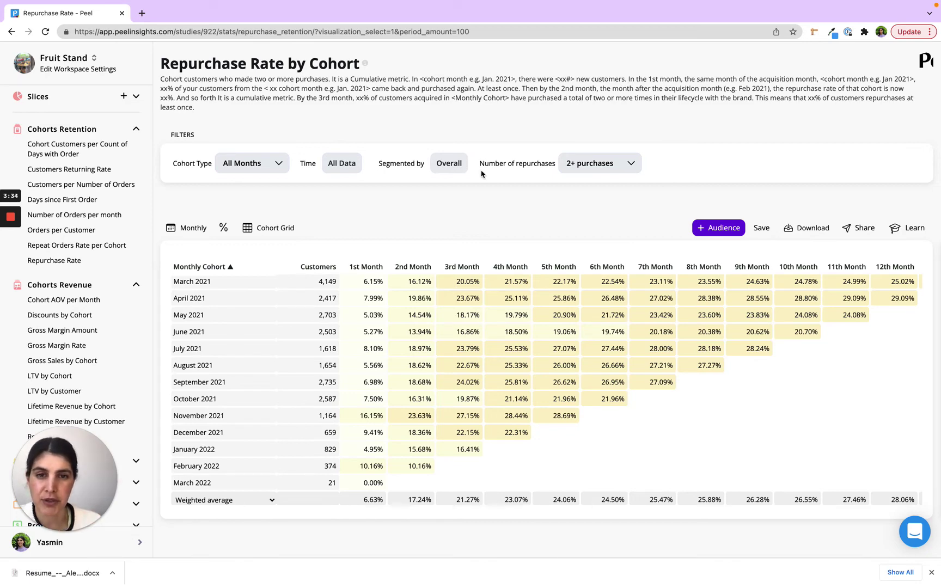
Step: Segment the report by Products with only Berry Bundle Sample selected, and review the resulting cohort rates
click(450, 163)
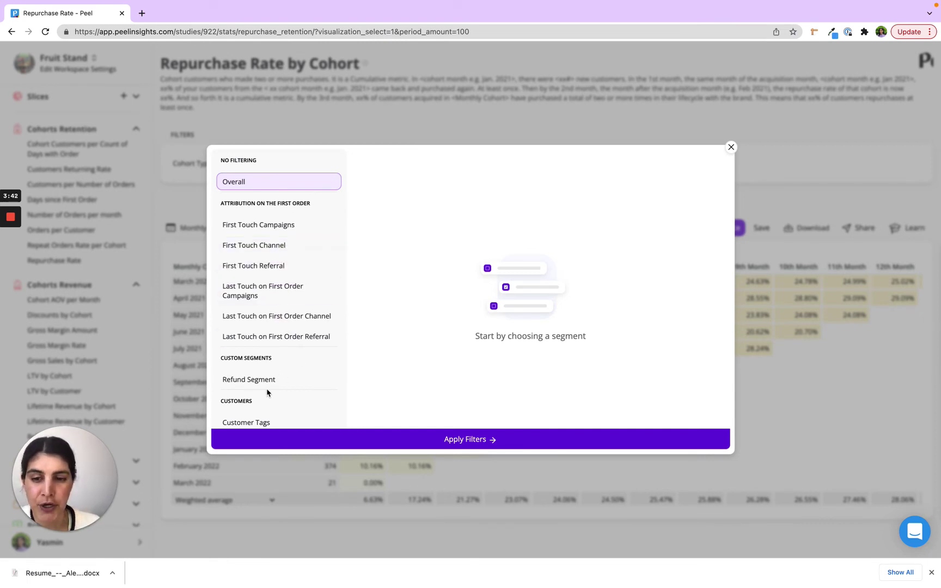
scroll(267, 391, down, 1)
scroll(262, 382, down, 2)
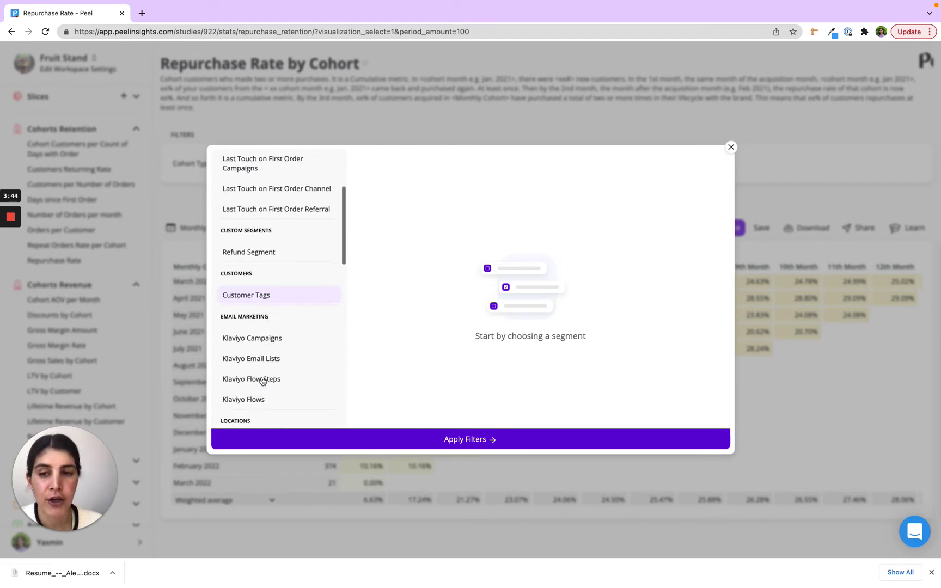
scroll(262, 382, down, 1)
scroll(263, 381, down, 2)
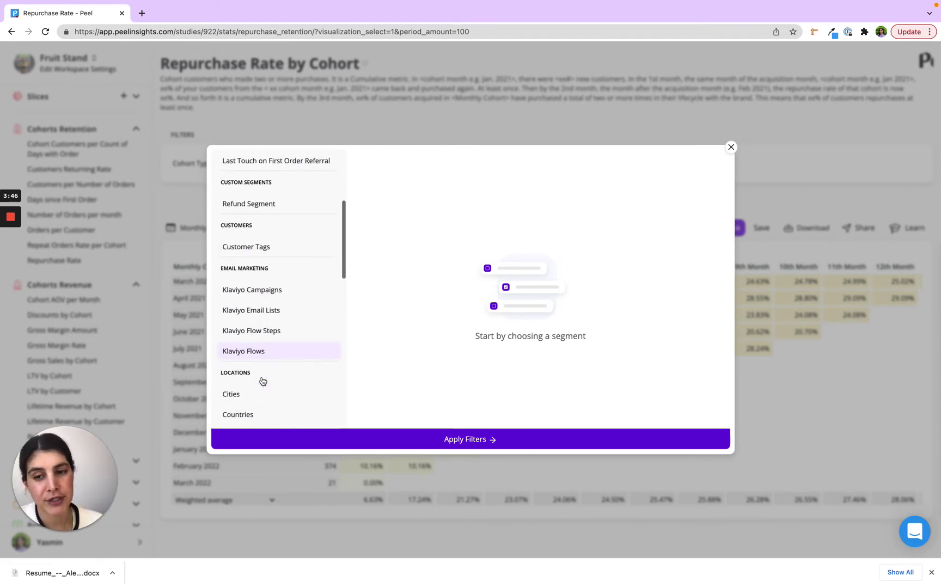
scroll(263, 381, down, 4)
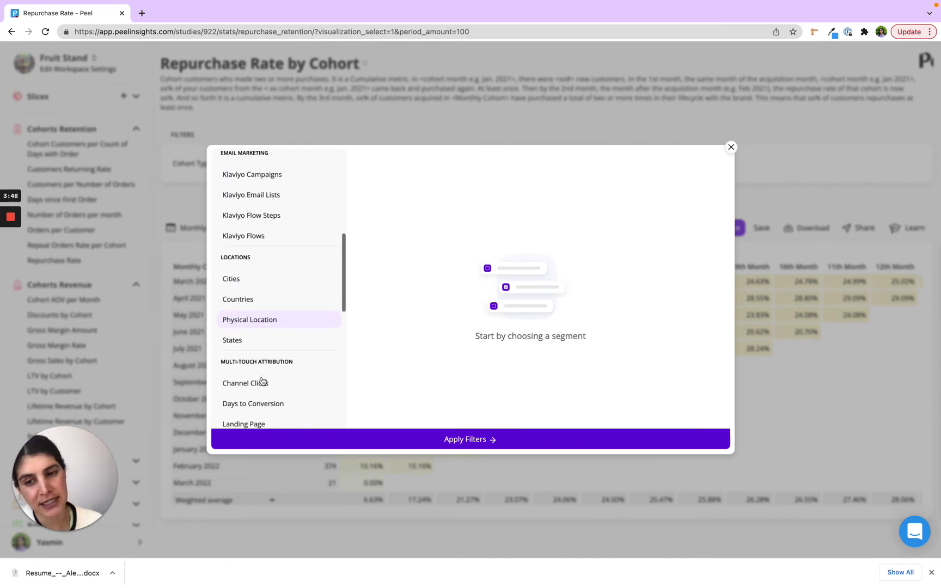
scroll(262, 381, down, 1)
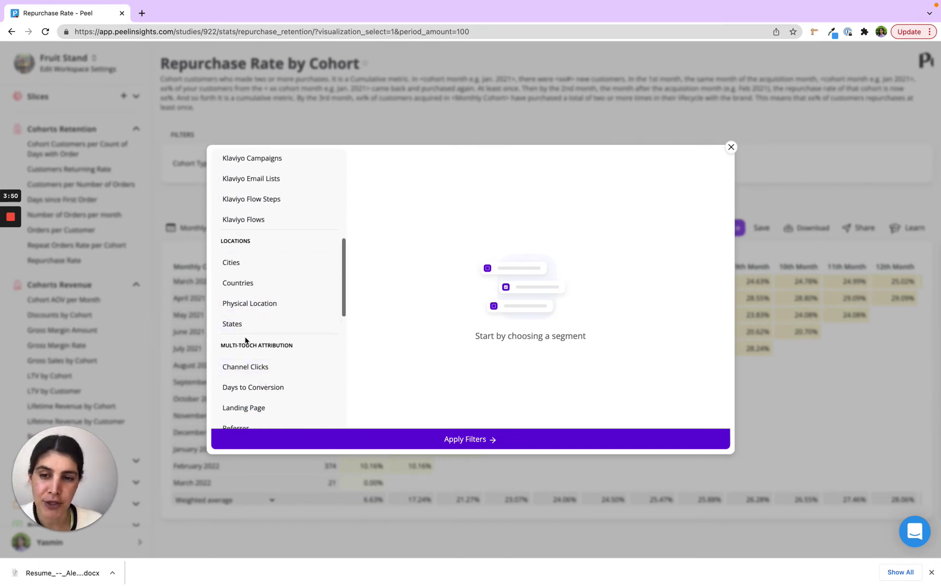
scroll(251, 308, down, 12)
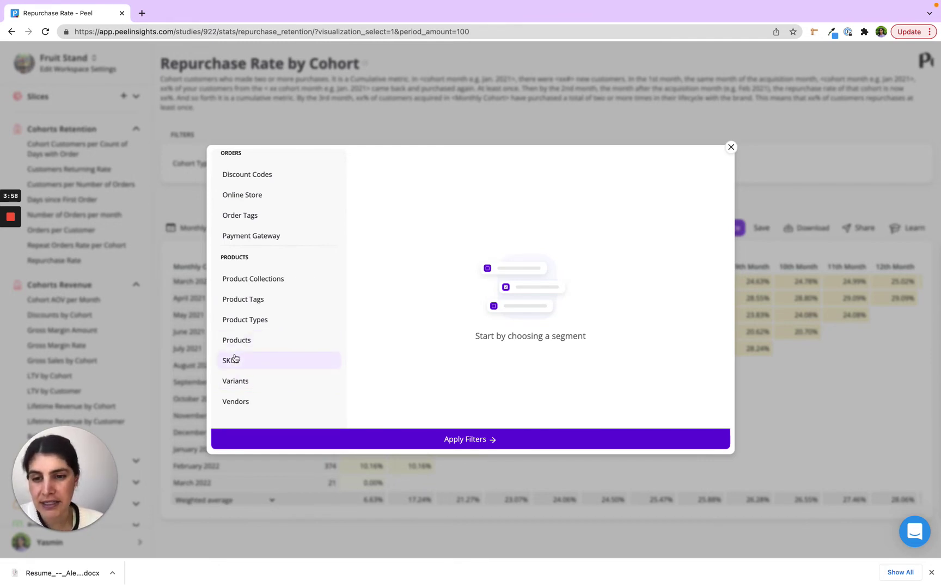
click(235, 345)
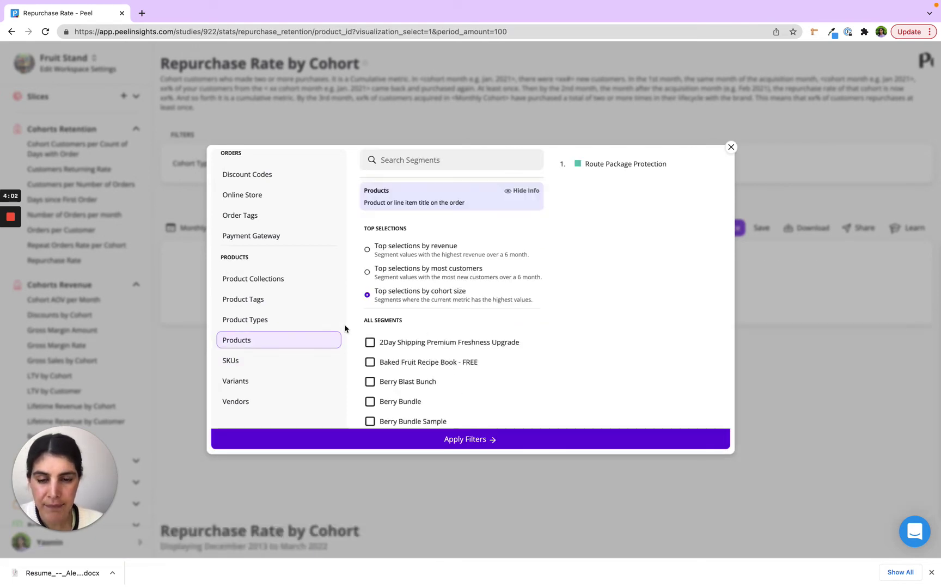
scroll(445, 357, down, 3)
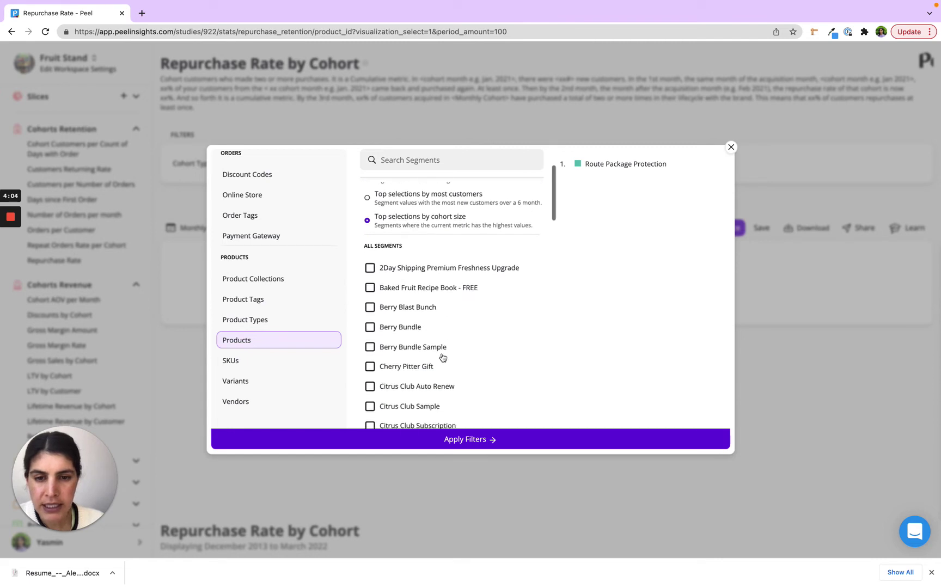
click(405, 343)
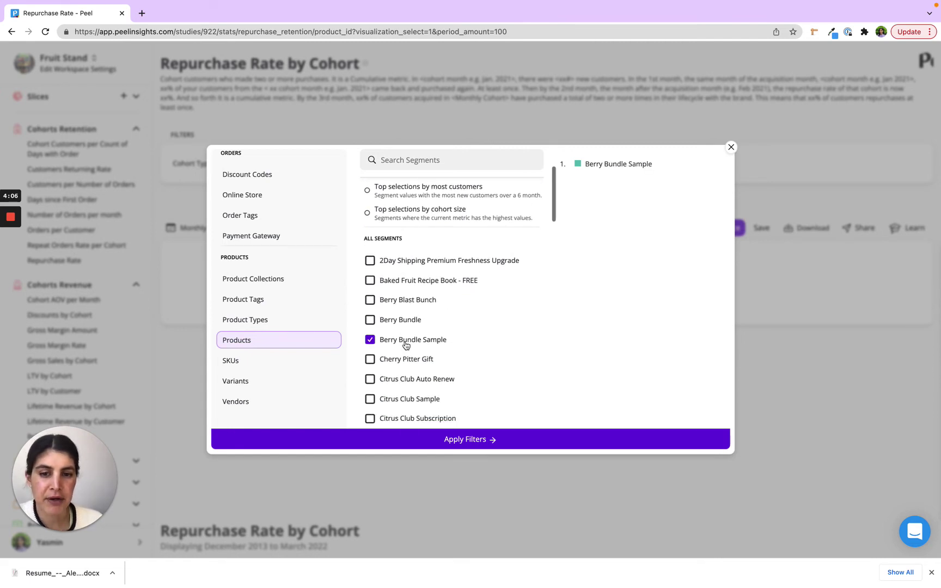
click(478, 444)
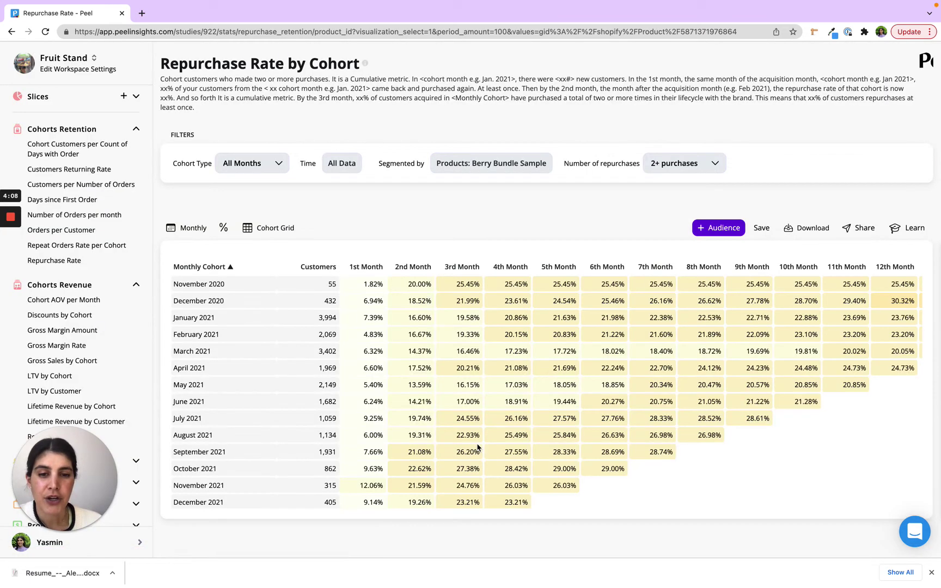
scroll(296, 391, down, 3)
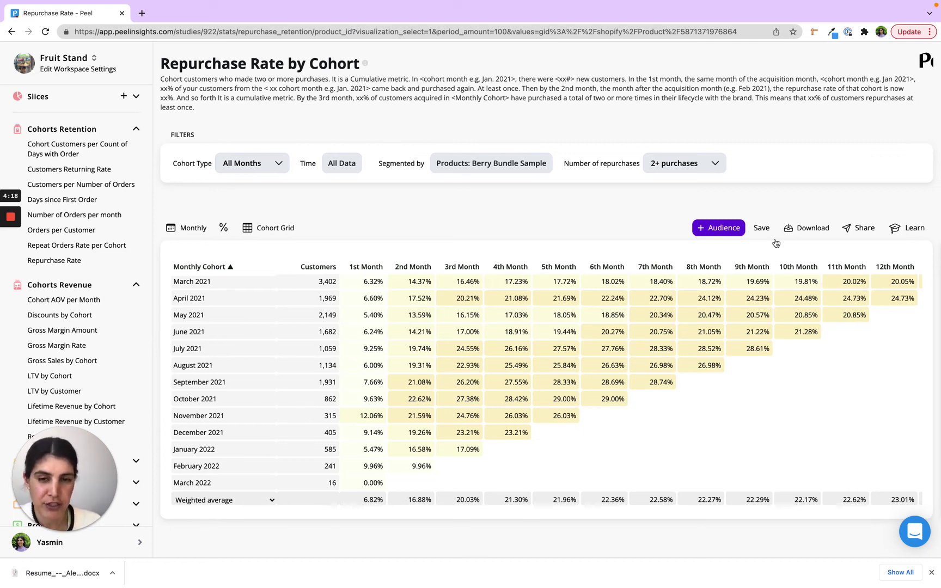
Step: Review the available cohort type options, leaving the selection as it is
click(273, 161)
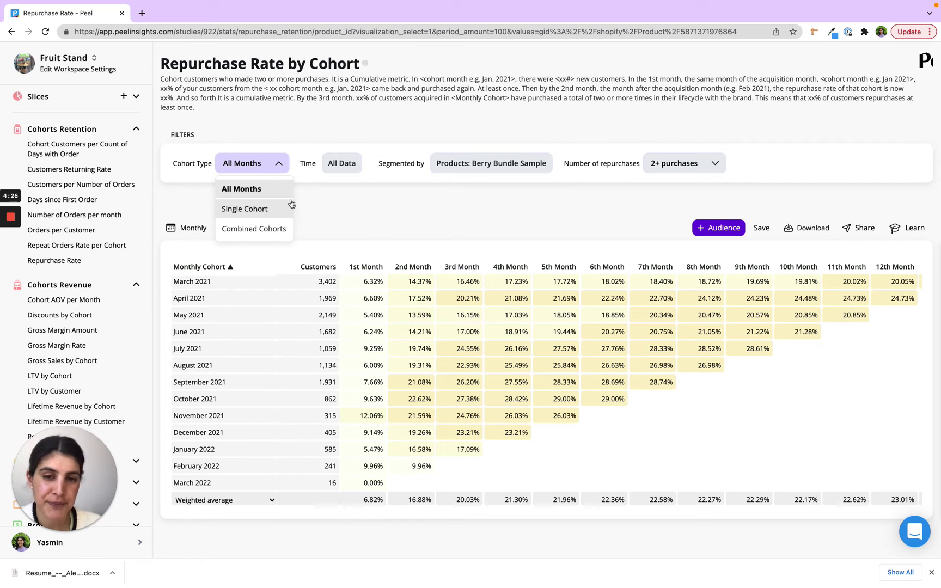
click(352, 205)
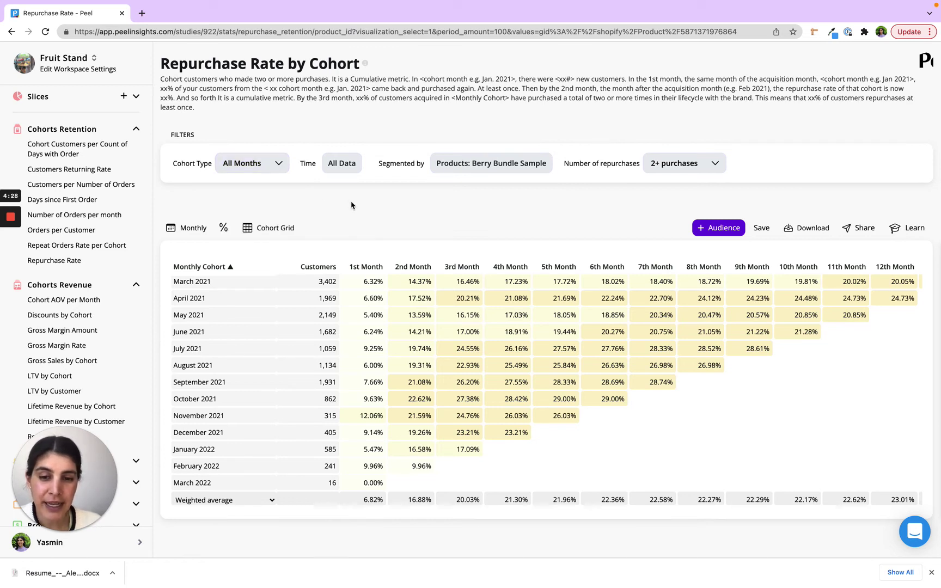